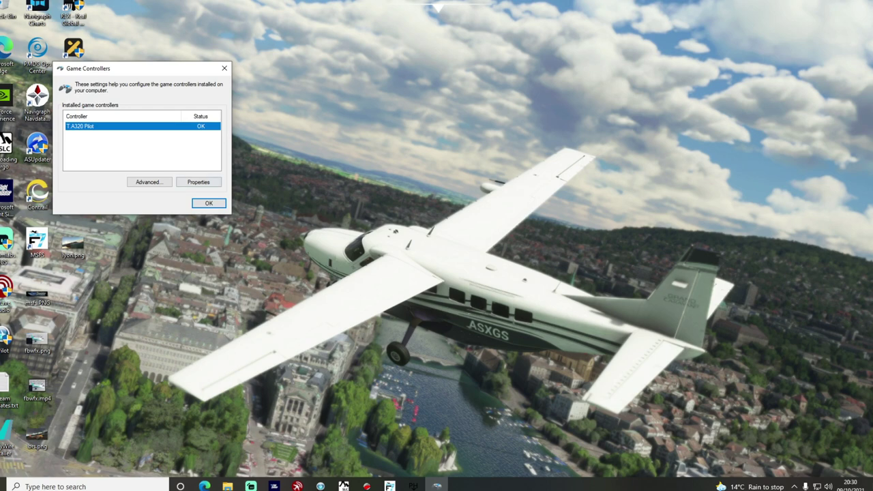
Step: Open the properties of the T.A320 Pilot and TCA Q-Eng 1&2 game controllers in Windows to test them
key(alt+p)
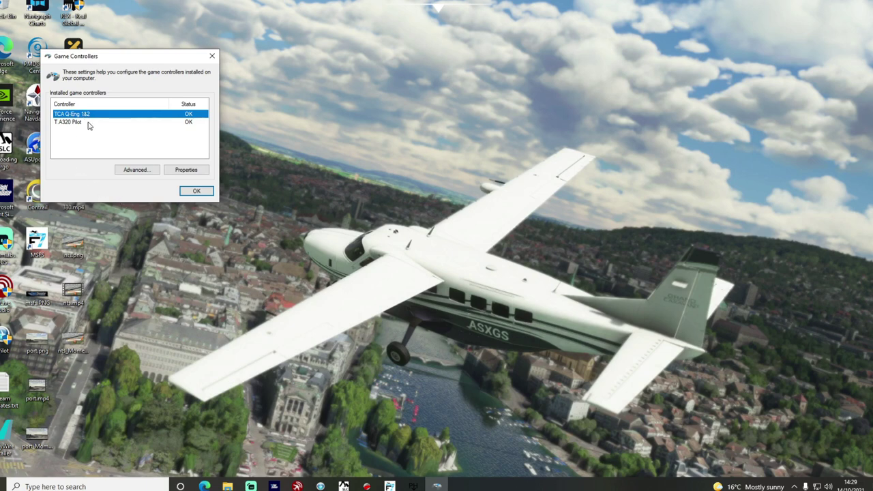
click(186, 172)
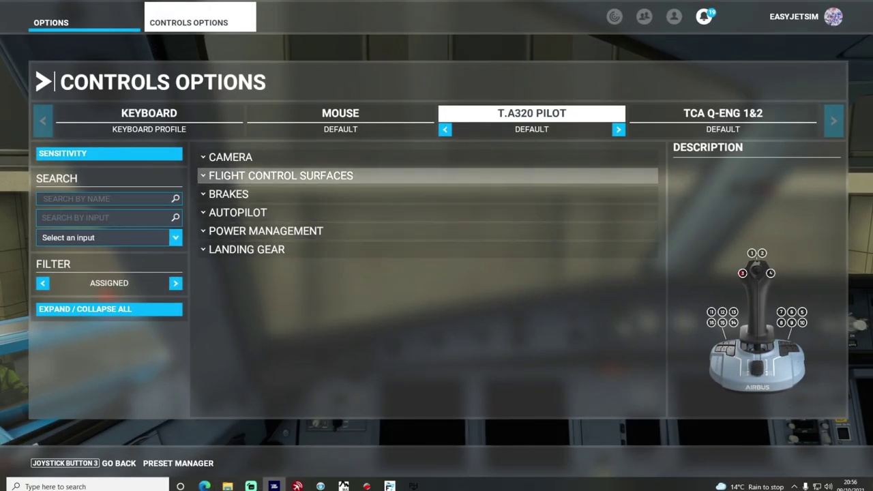
Step: In the simulator's control options, examine the TCA Q-Eng 1&2 and T.A320 Pilot default profiles and go through the joystick's assignment categories
key(Right)
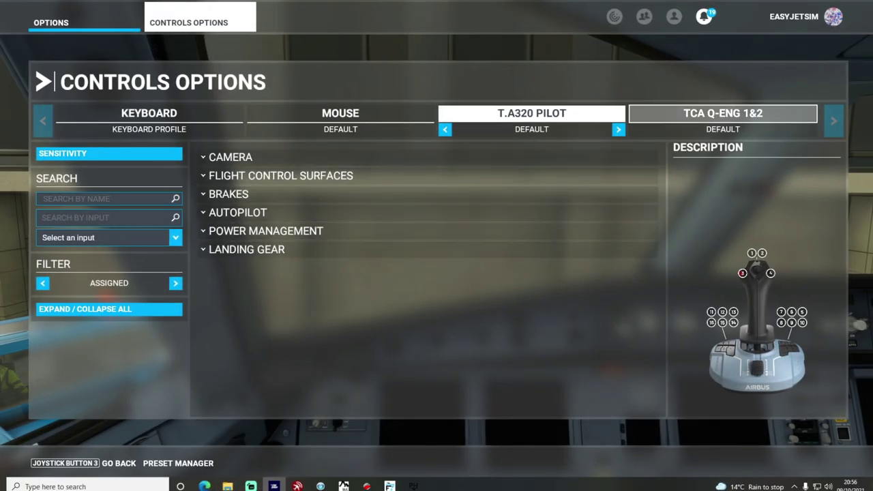
key(Return)
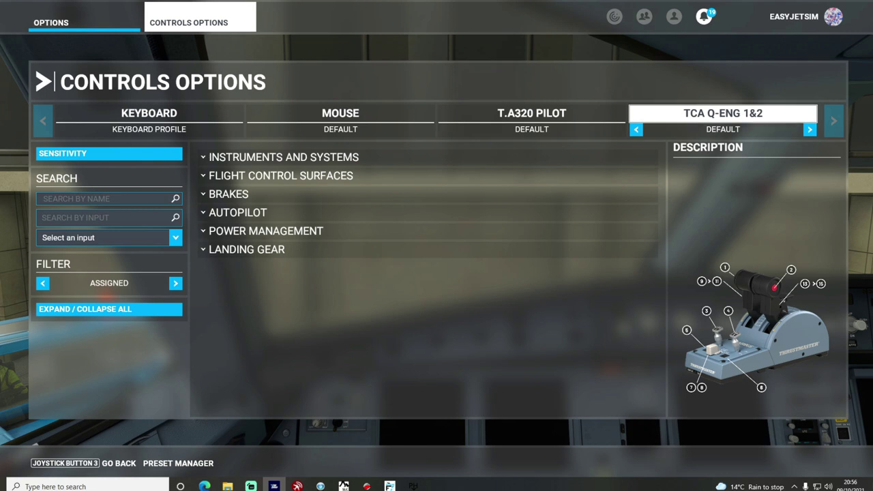
key(Left)
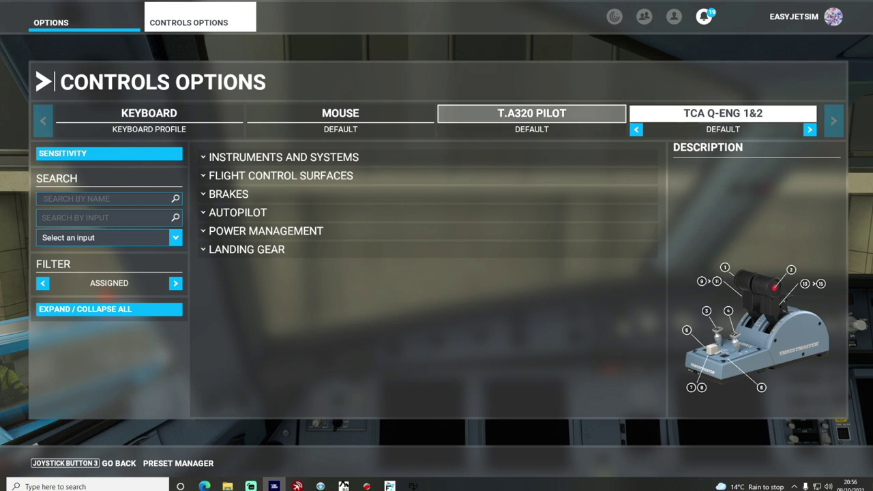
key(Return)
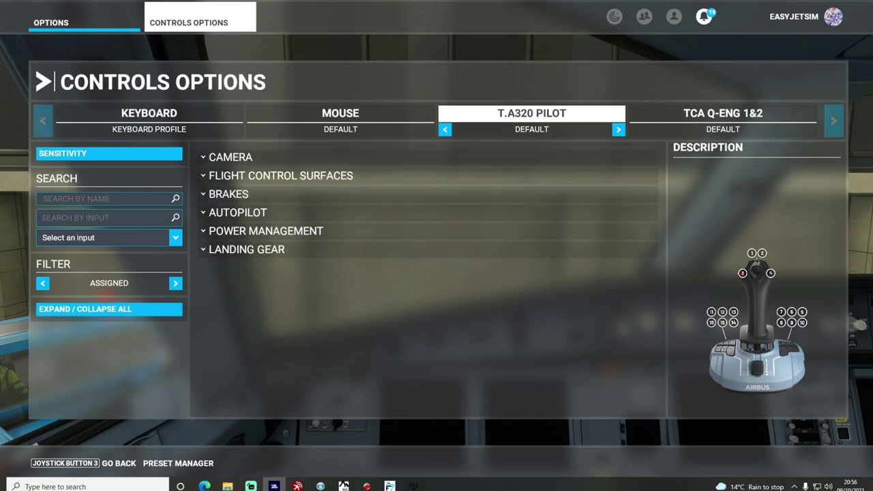
key(Down)
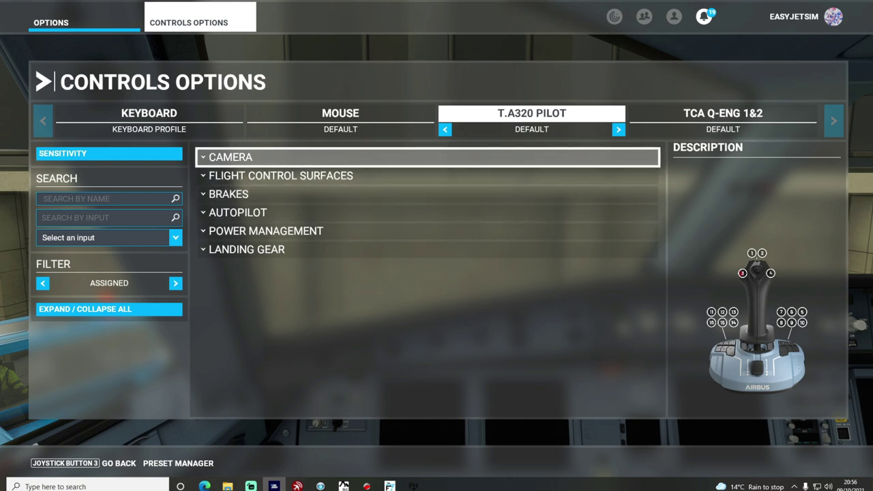
key(Down)
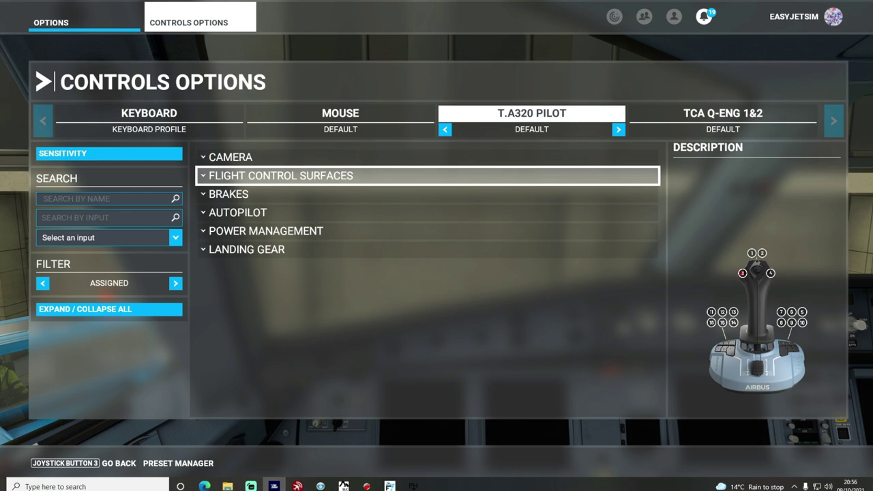
key(Down)
key(Down)
key(Down)
key(Down)
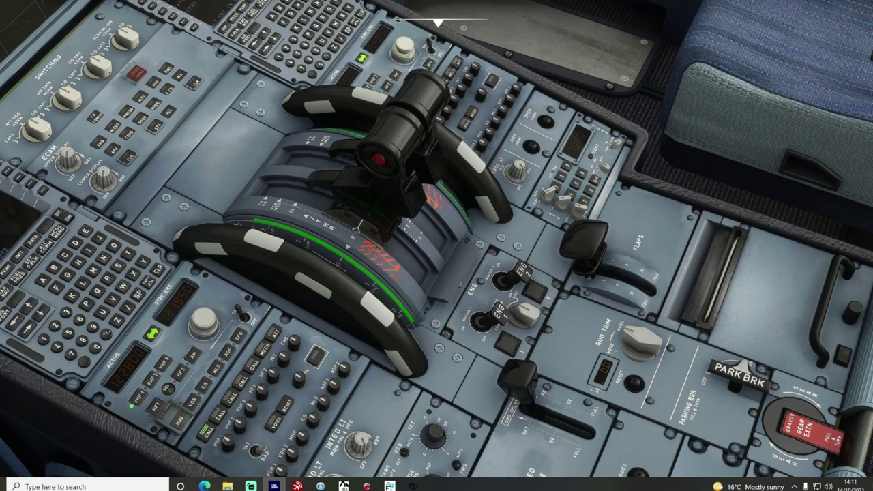
Step: Arm the ground spoilers and disarm them again to test the speed brake lever
key(shift+slash)
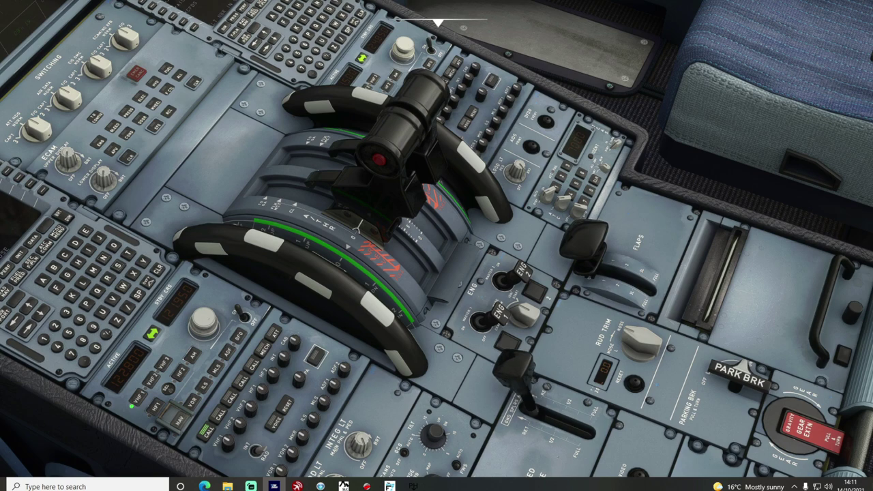
key(shift+slash)
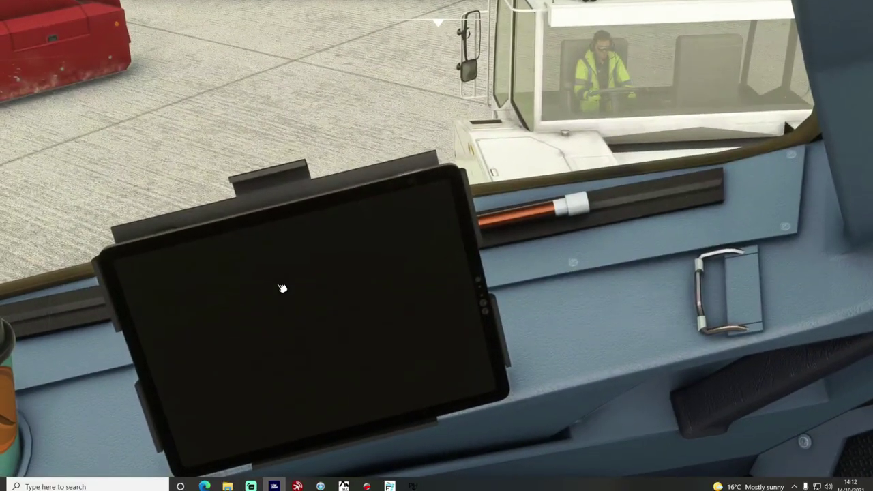
Step: Turn on the flyPad and open the throttle detent calibration from its Sim Options settings
click(285, 289)
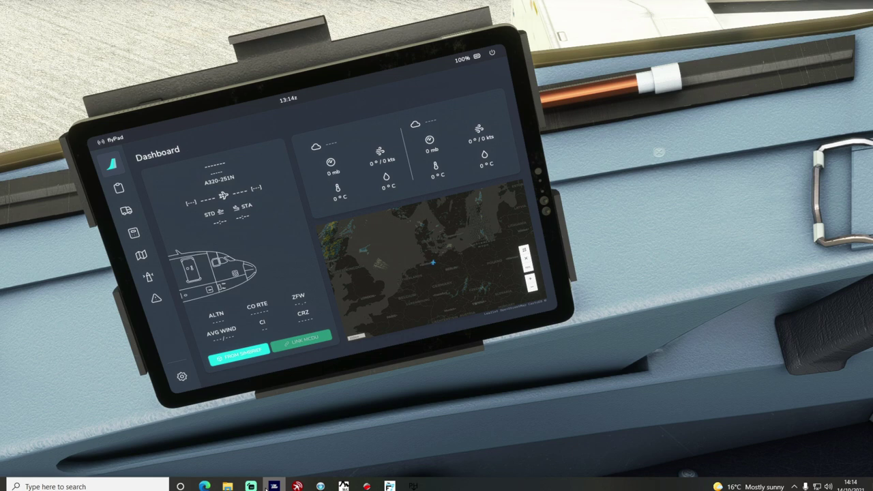
click(182, 378)
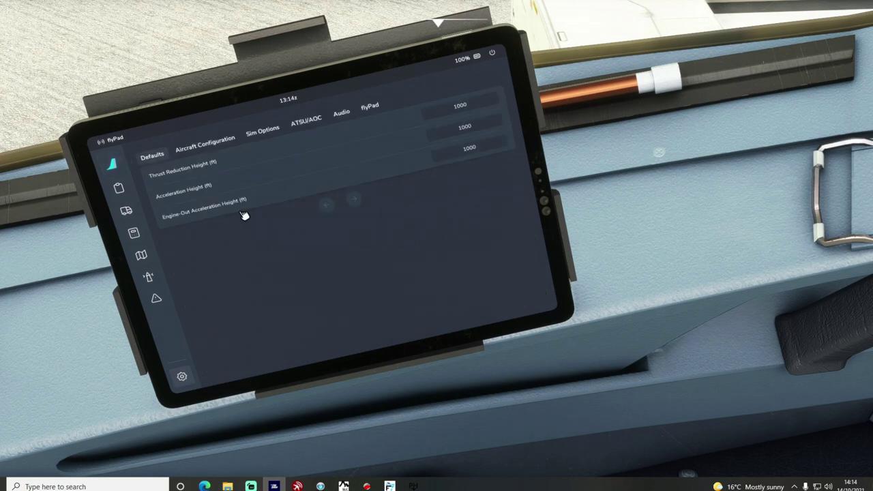
click(267, 133)
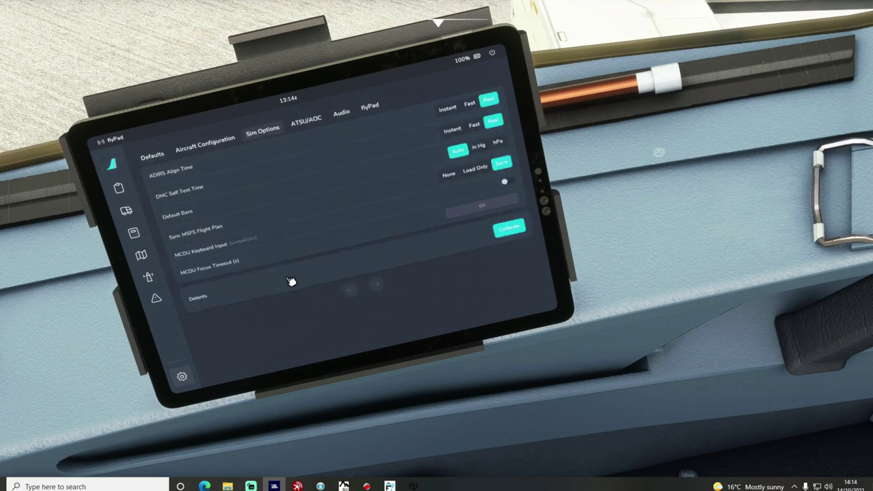
click(510, 230)
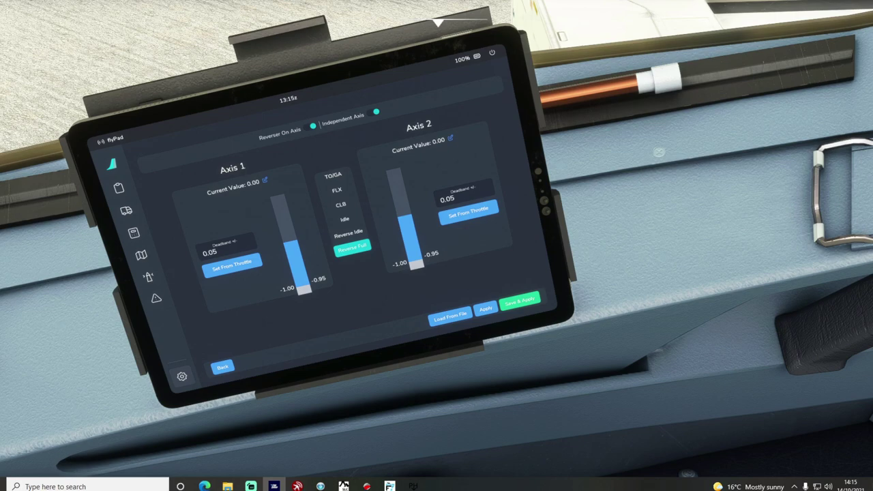
Step: Examine the TCA Q-Eng 1&2 sensitivity curves in the simulator's control options and resume the flight
key(Escape)
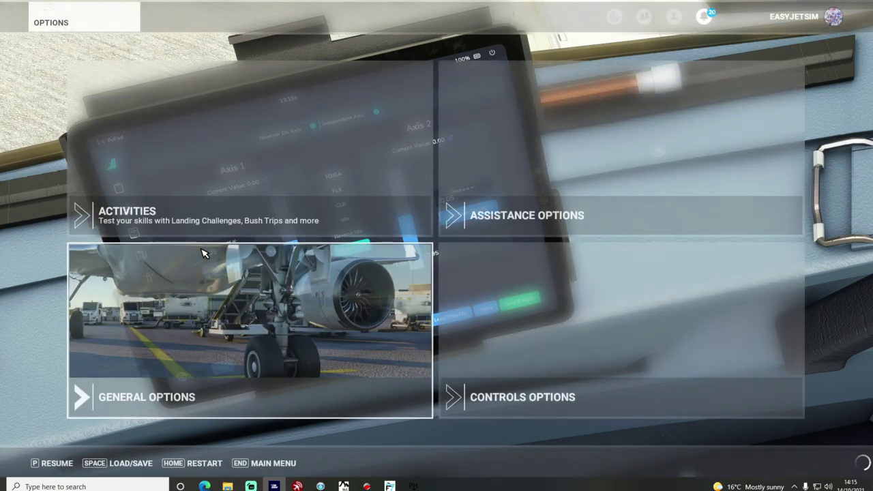
click(517, 396)
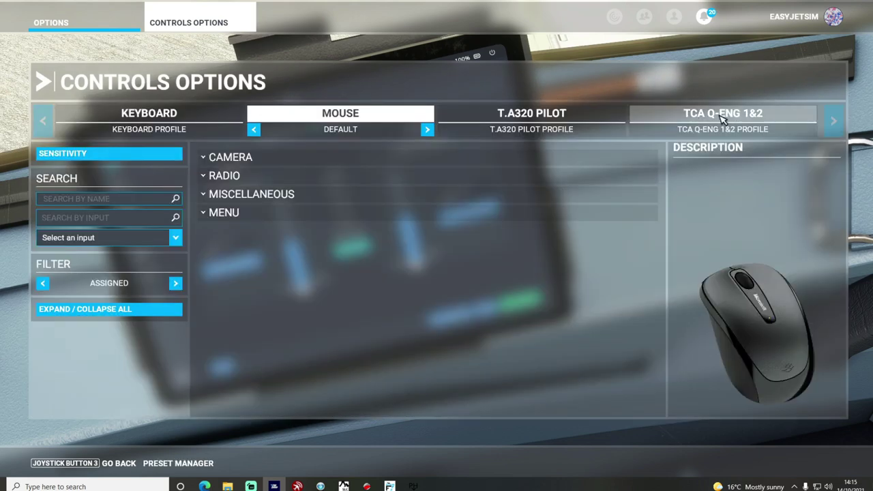
click(723, 120)
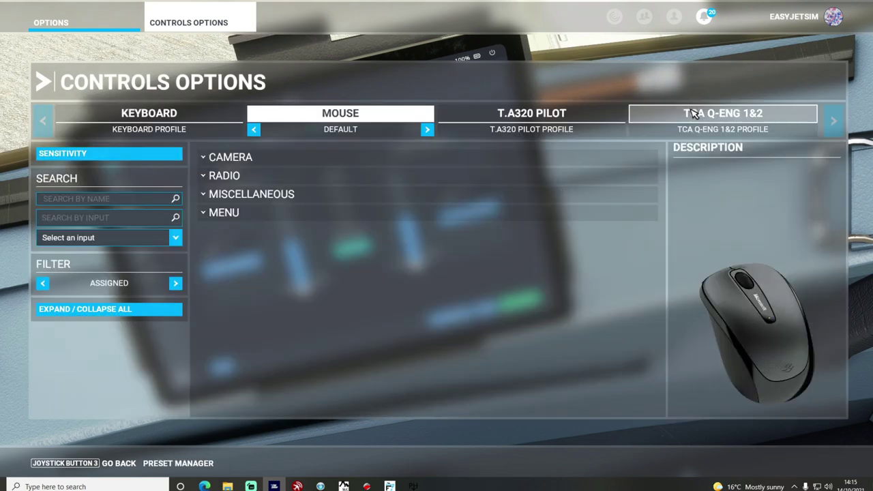
click(71, 160)
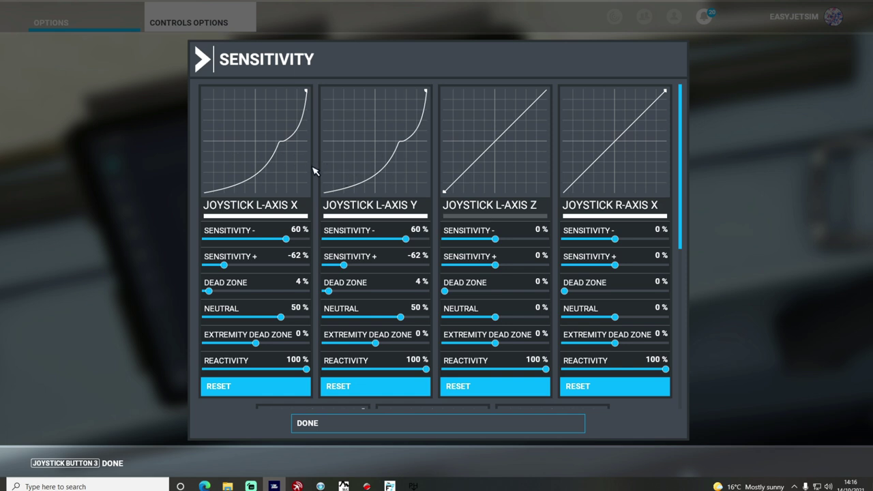
click(318, 424)
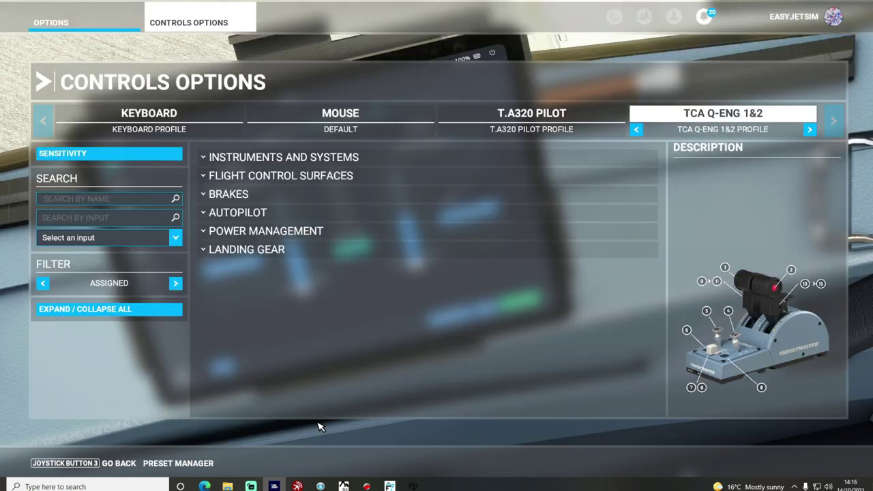
click(108, 468)
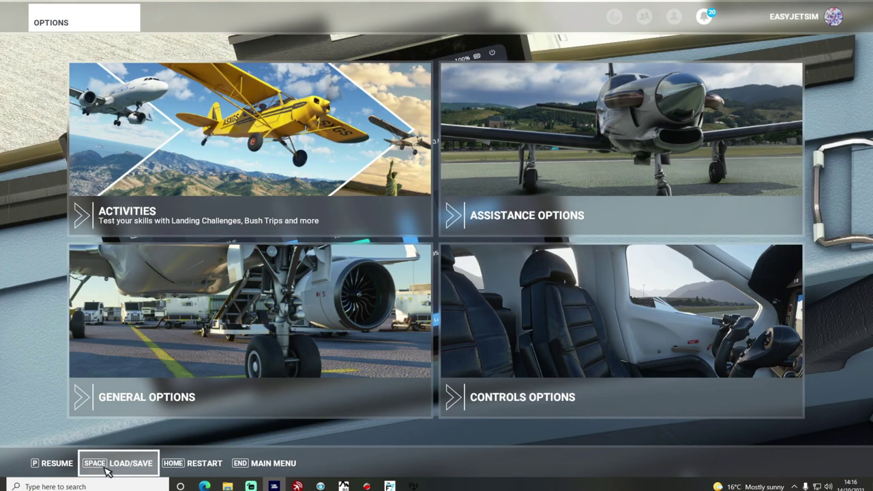
click(55, 466)
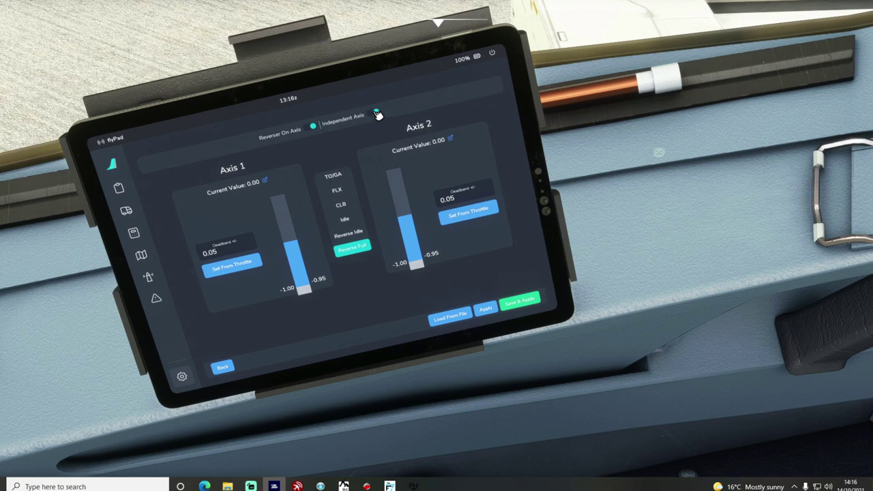
Step: Check the Reverser On Axis option on the flyPad and compare the detents on the cockpit's throttle quadrant
click(314, 128)
key(alt+1)
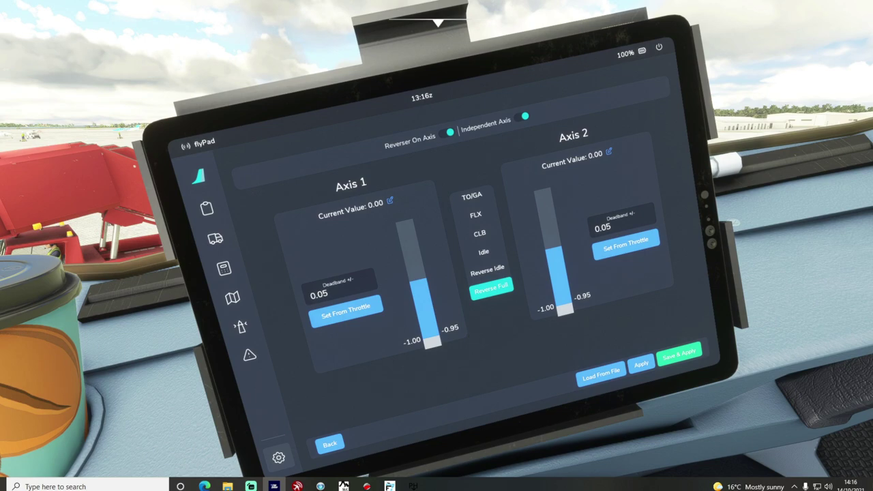
key(alt+3)
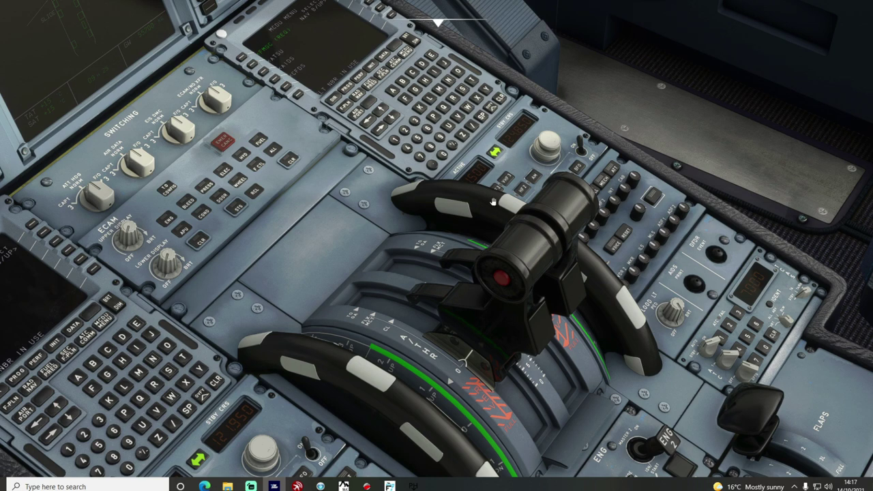
key(alt+1)
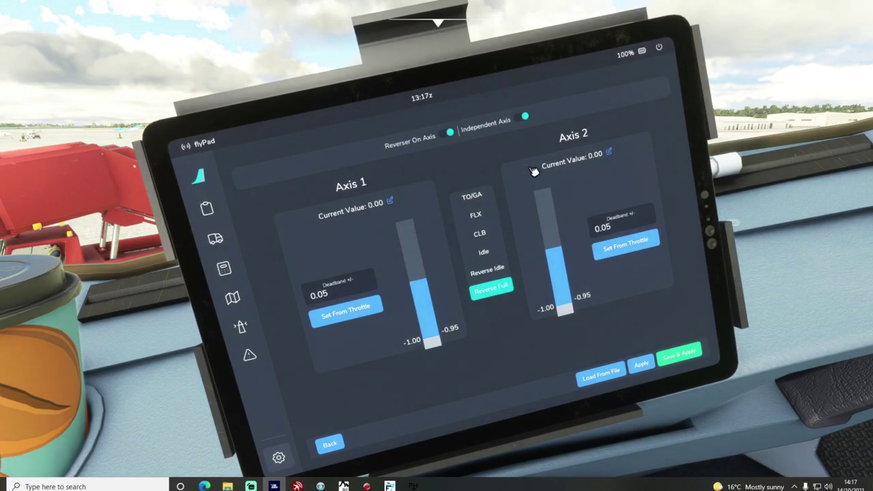
Step: Show the Idle detent, and set the CLB detent of both throttle axes from the current lever position
click(491, 255)
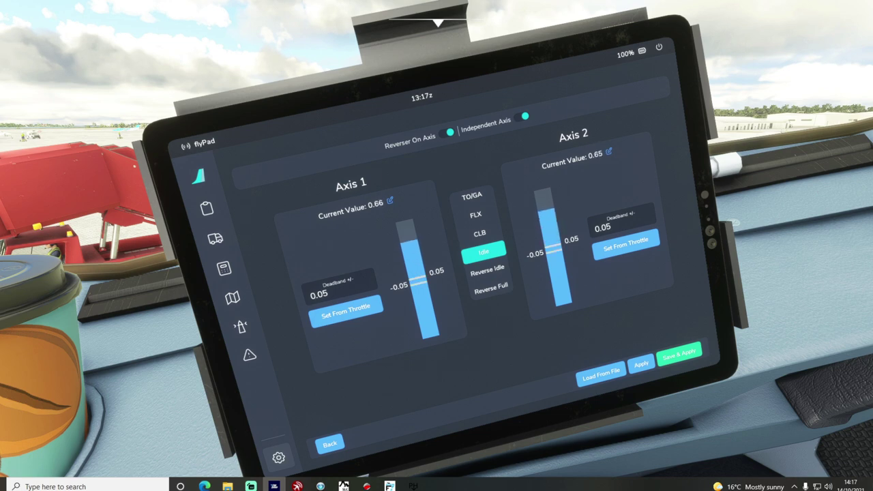
click(487, 234)
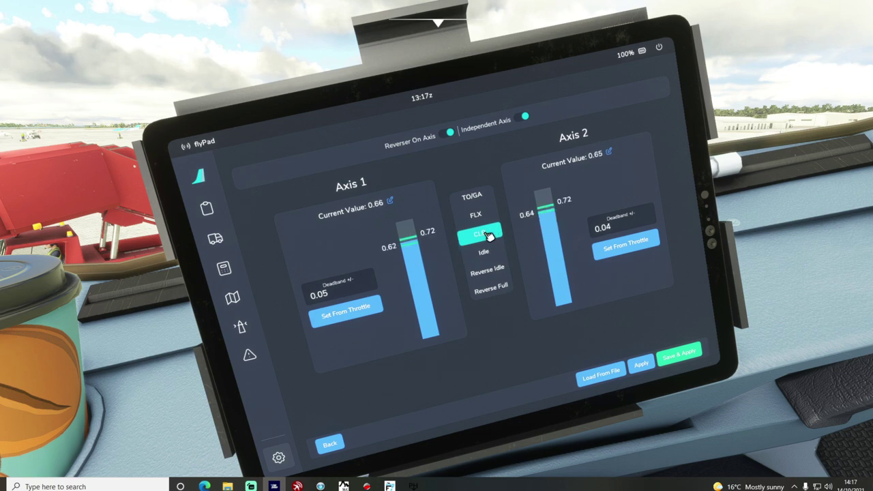
click(355, 318)
click(641, 253)
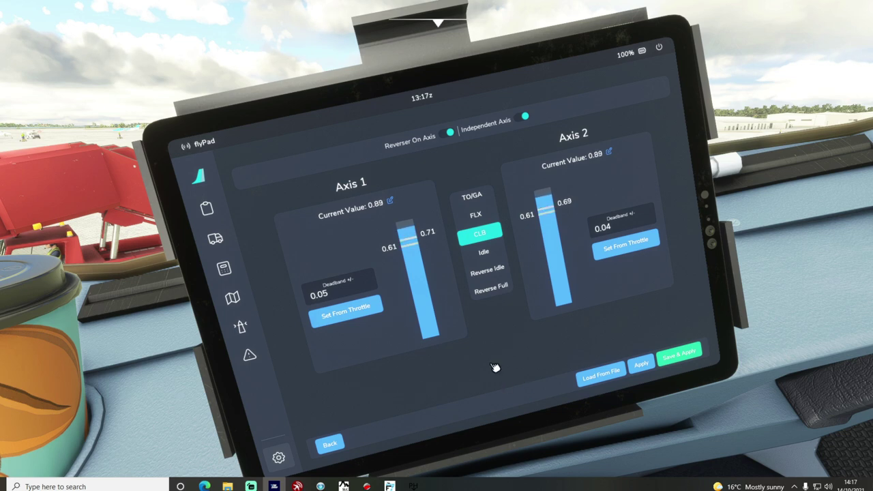
Step: Set the FLX detent of Axis 1 and Axis 2 from the current throttle position
click(475, 216)
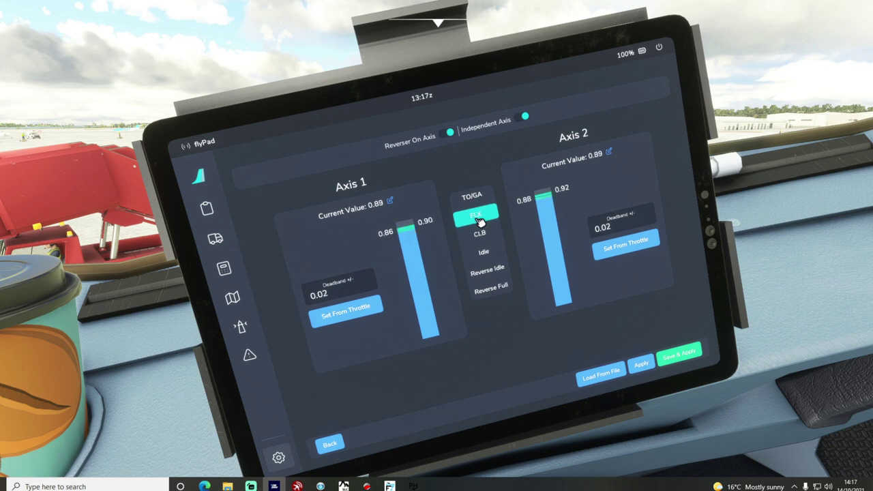
click(350, 324)
click(618, 258)
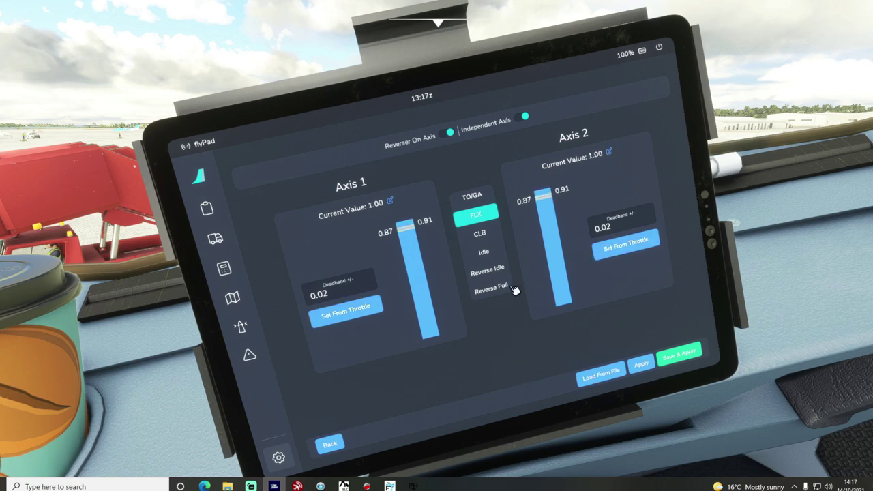
Step: Set the TO/GA detent of Axis 1 and Axis 2 from the full-forward throttle position
click(472, 199)
click(379, 302)
click(627, 254)
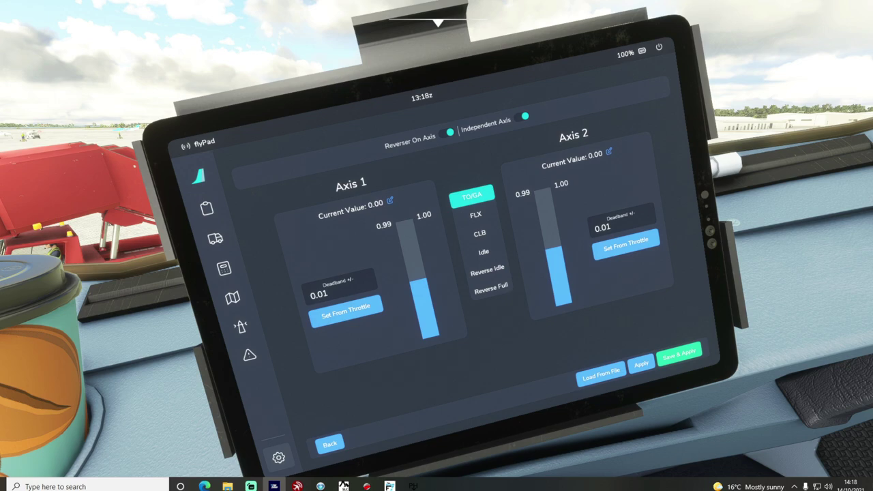
Step: View the throttle levers on the cockpit pedestal up close and return to the flyPad calibration page
key(ctrl+space)
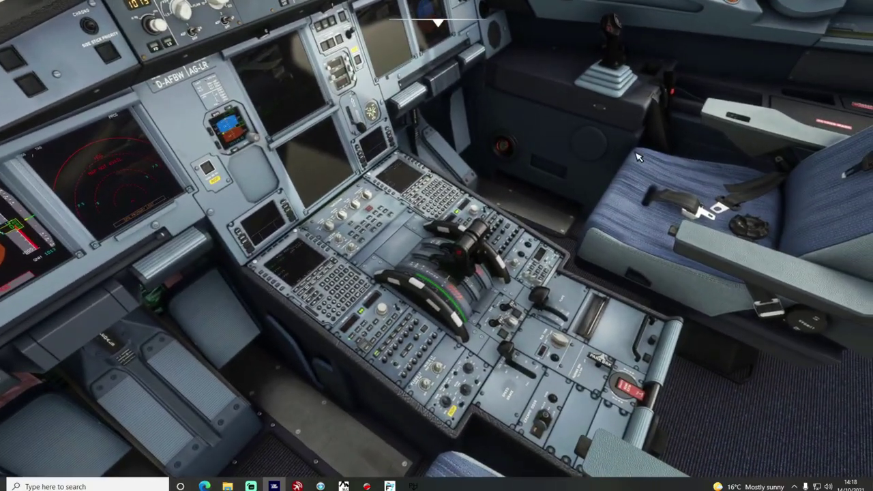
key(alt+2)
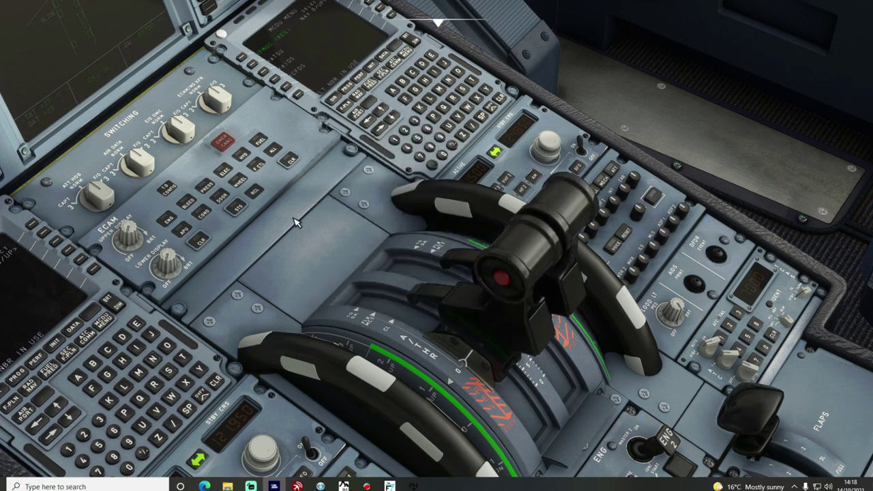
key(ctrl+space)
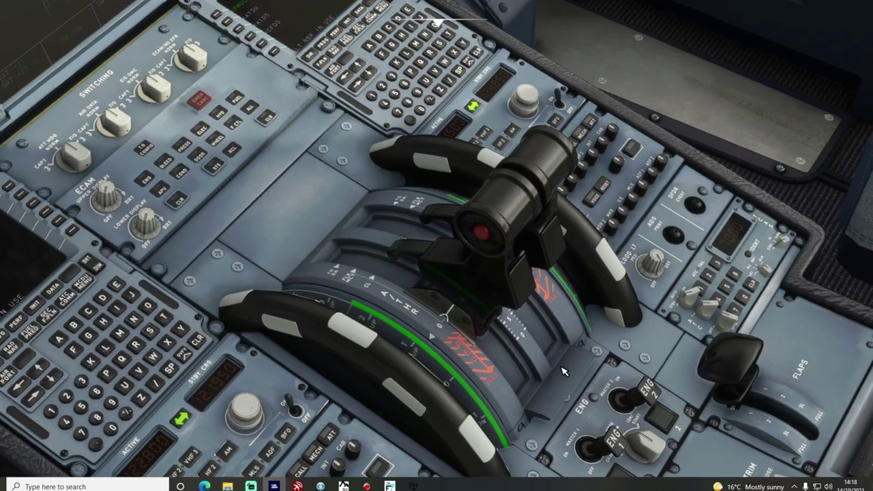
key(alt+1)
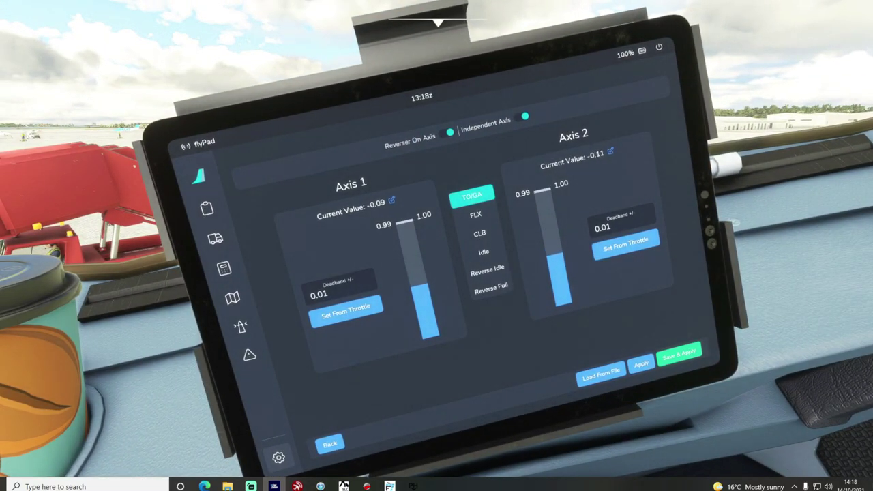
Step: Try setting the Reverse Idle detent of both axes from the throttle, first just behind idle and again with the levers at -1.00
click(488, 271)
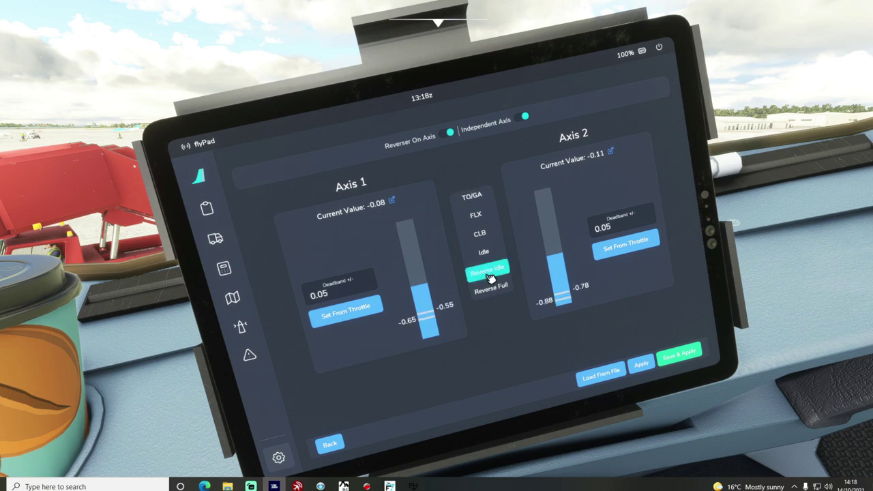
click(361, 315)
click(626, 247)
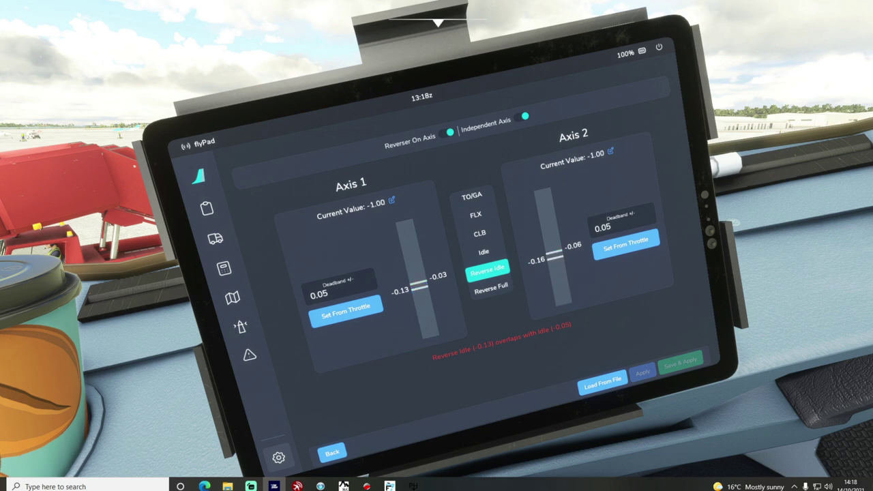
click(362, 314)
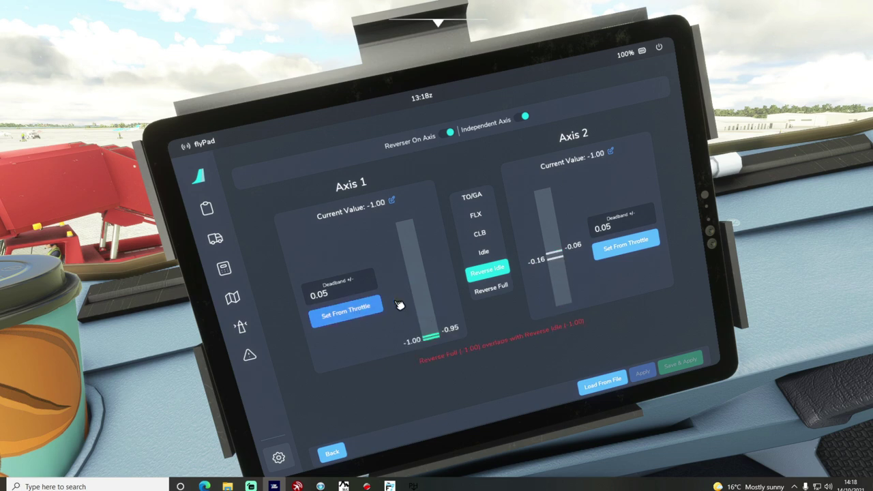
click(632, 247)
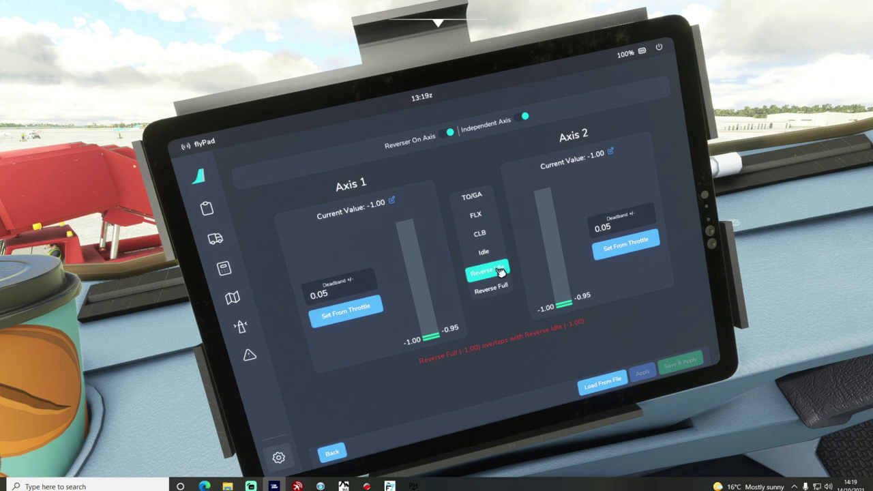
Step: Set the Reverse Idle detent of Axis 1 and Axis 2 again with both throttle levers at -0.10
click(347, 315)
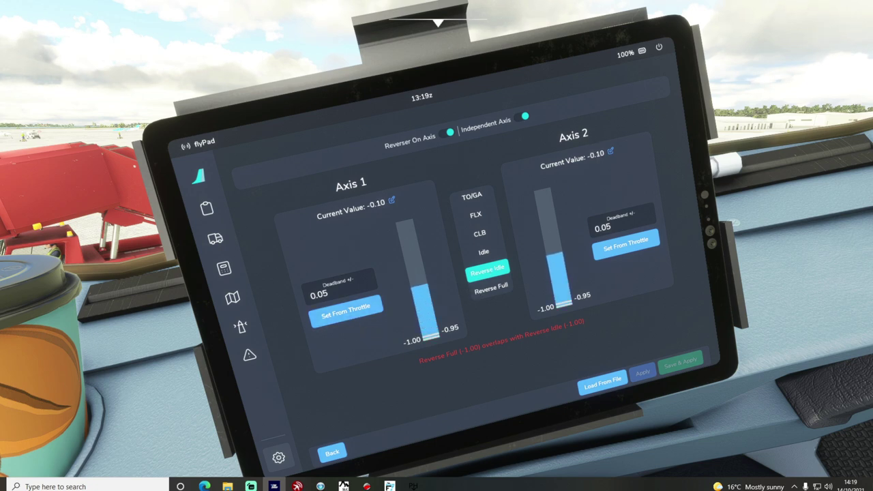
click(378, 308)
click(613, 252)
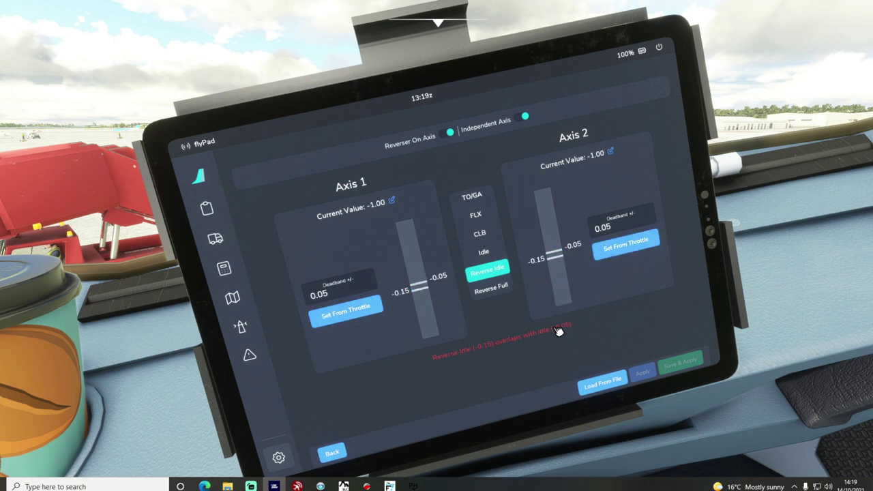
Step: Set the Reverse Full detent of Axis 1 and Axis 2 from the full-reverse throttle position at -1.00
click(491, 290)
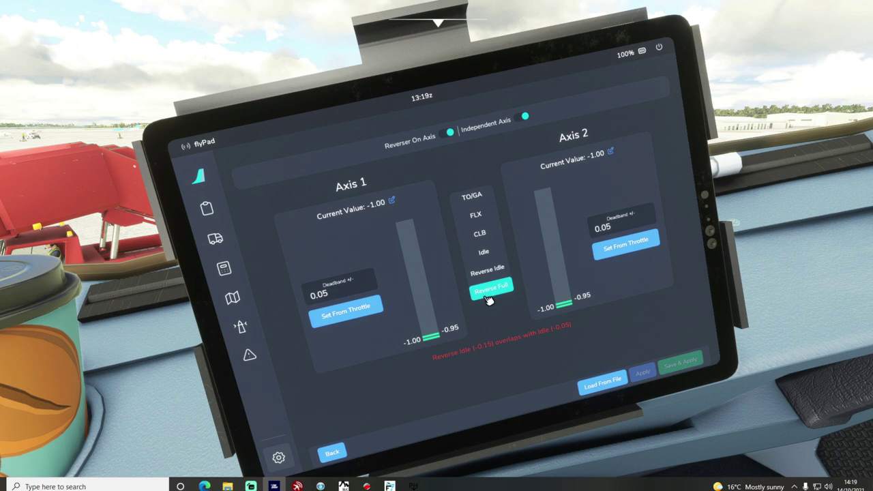
click(366, 326)
click(632, 250)
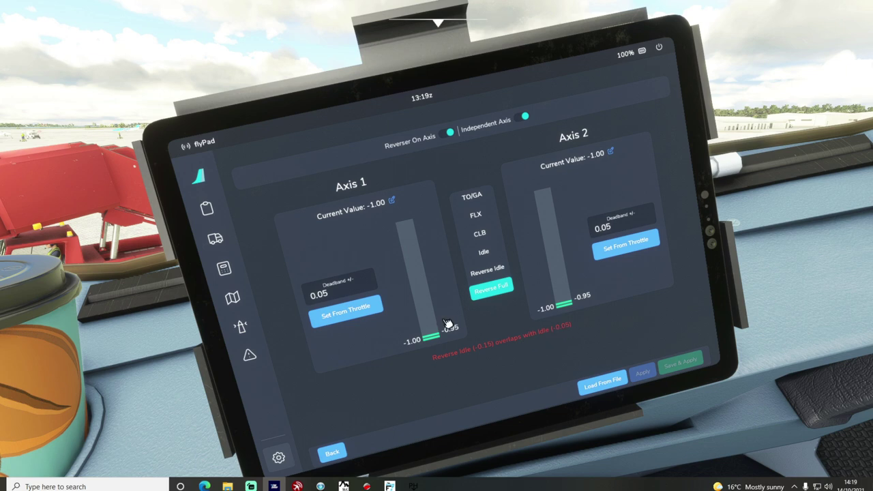
Step: Compare the Reverse Idle and Reverse Full detent ranges of both axes to examine the overlap
click(485, 272)
click(494, 288)
click(496, 275)
click(495, 287)
click(497, 274)
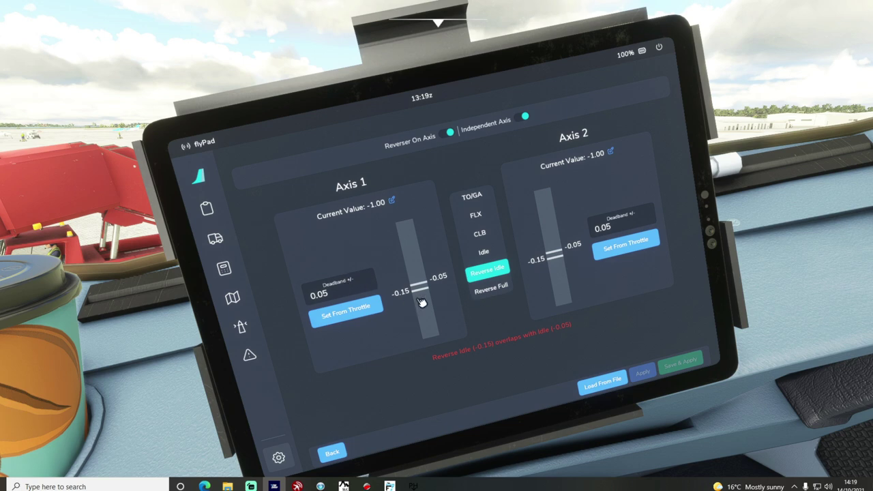
click(502, 287)
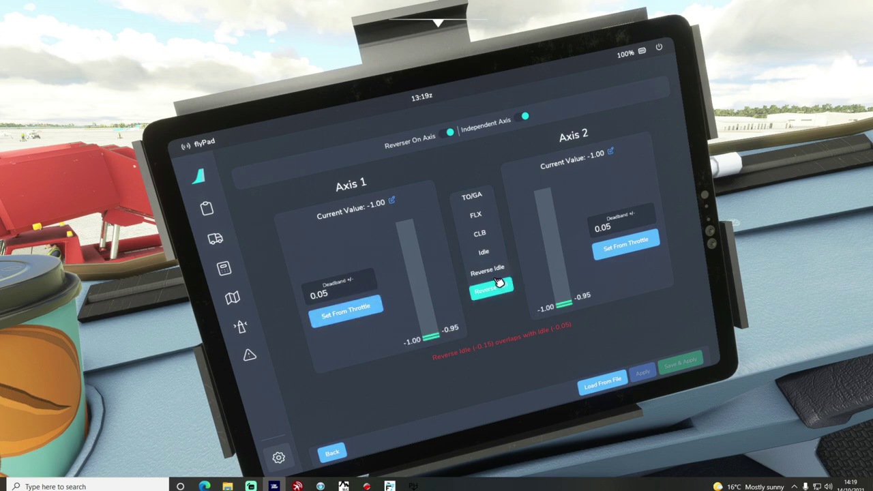
click(498, 274)
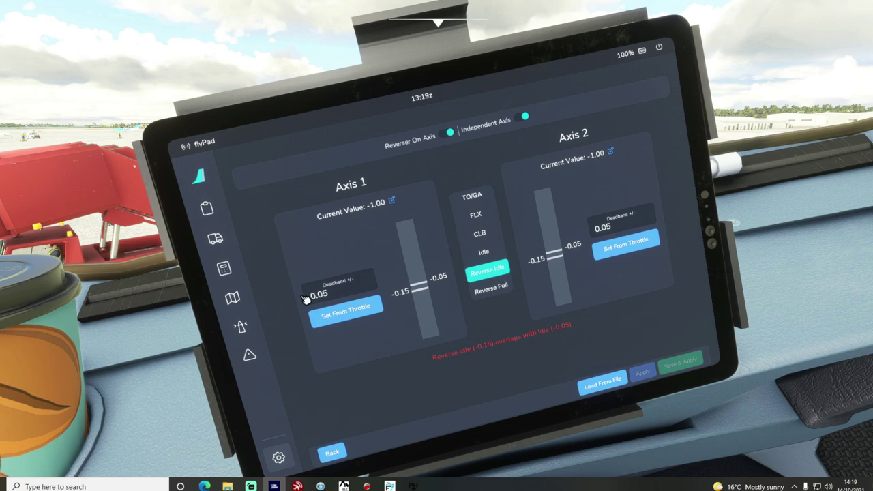
Step: Set the Reverse Idle deadband of both axes to 0.02 and set their detents with the levers at -1.00
click(336, 293)
key(BackSpace)
text(2)
click(349, 316)
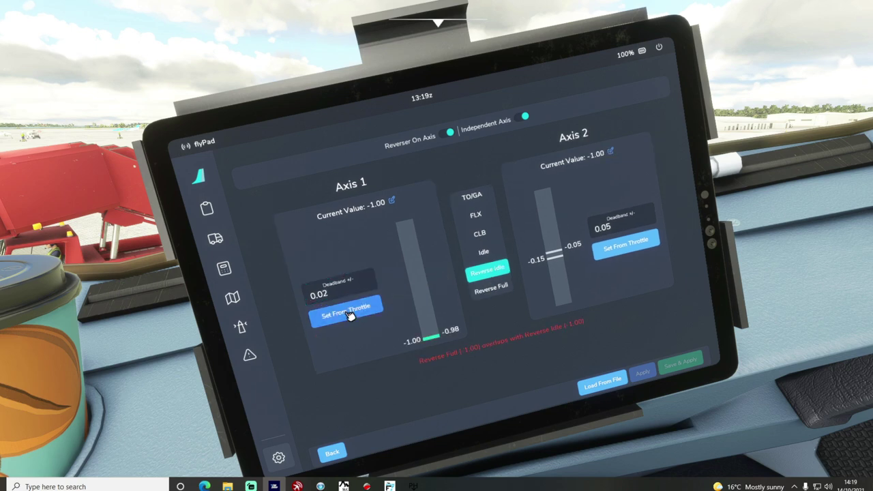
click(622, 231)
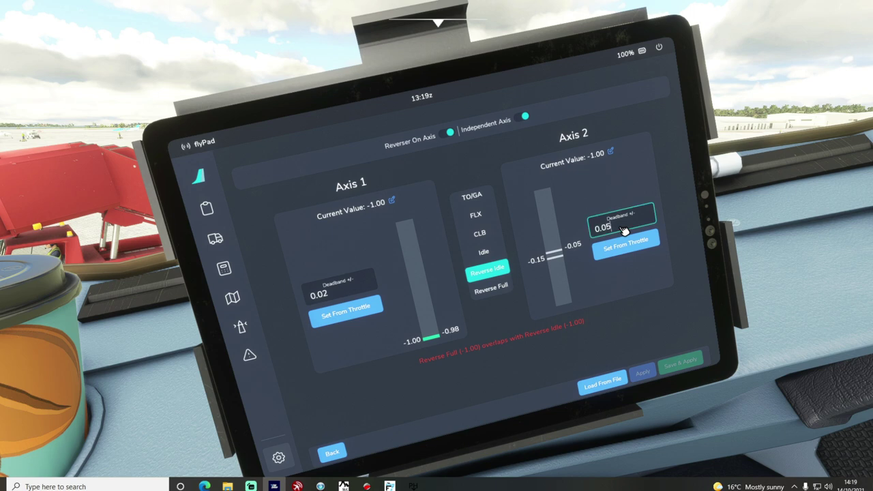
key(BackSpace)
text(2)
click(634, 247)
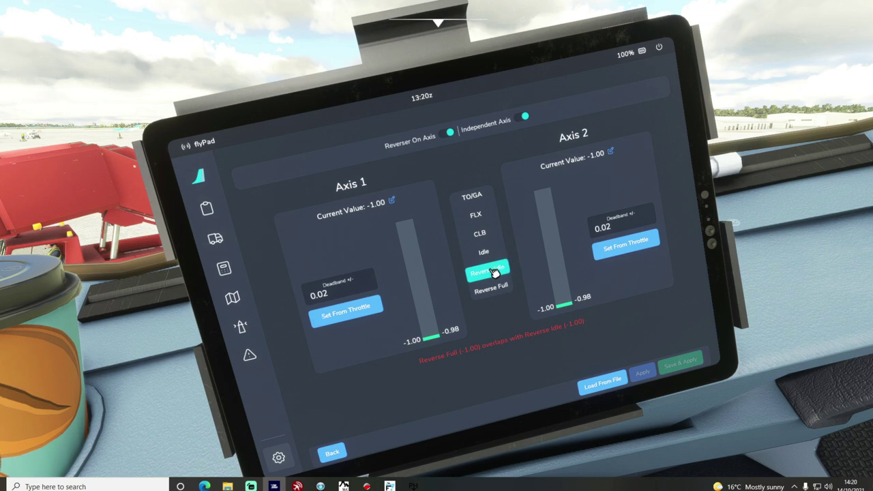
Step: Switch to the Reverse Full detent and set it again for both axes with the levers fully in reverse
click(498, 289)
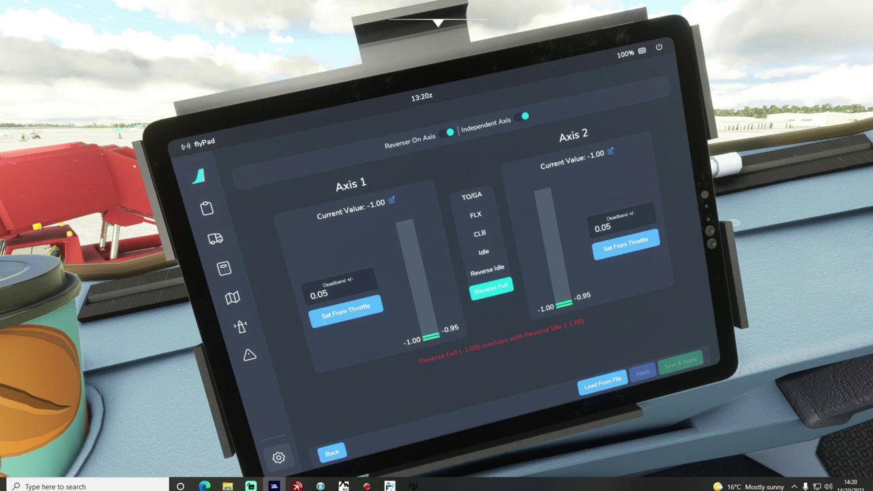
click(361, 312)
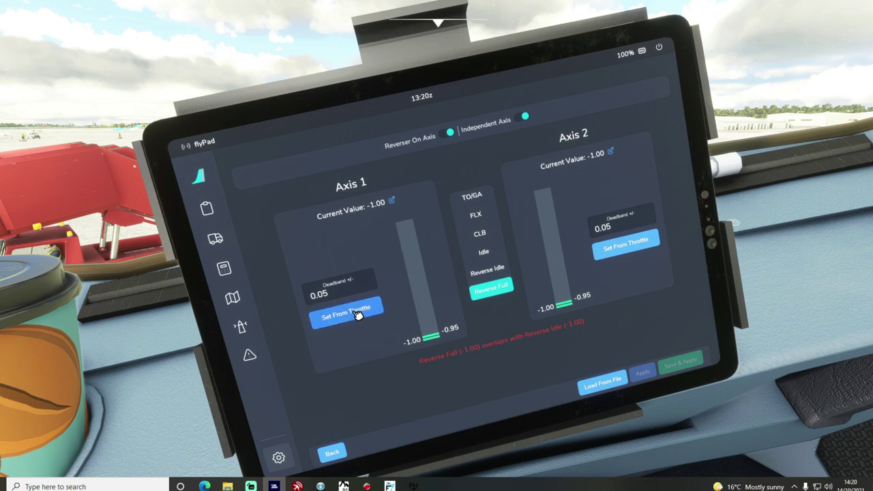
click(610, 263)
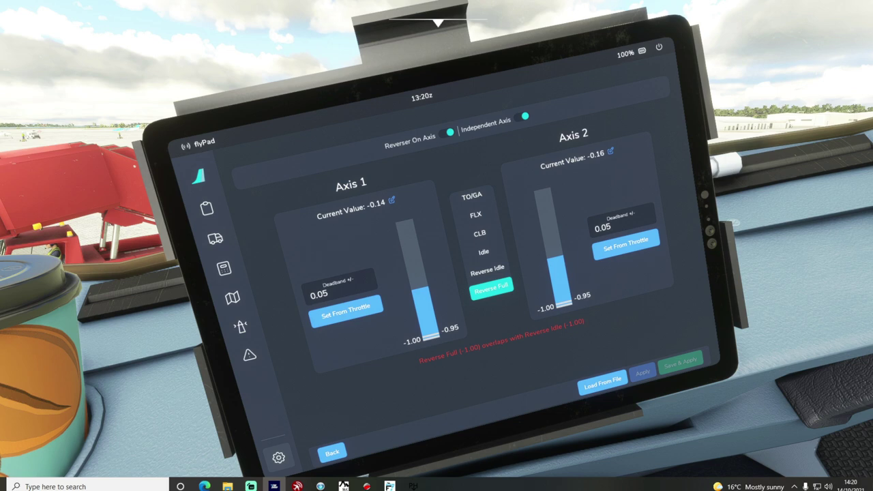
Step: Set the Reverse Idle detent with Axis 1 at -0.14 and Axis 2 at -0.16, and apply and save the calibration
click(497, 275)
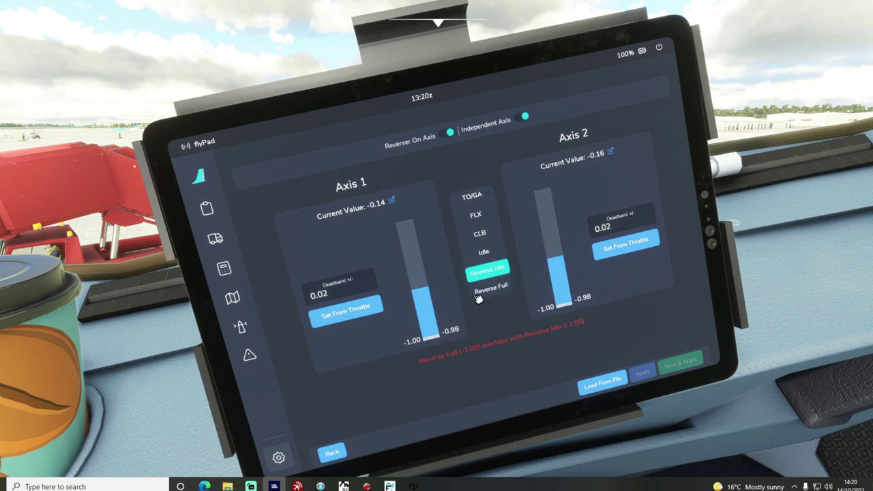
click(343, 312)
click(638, 244)
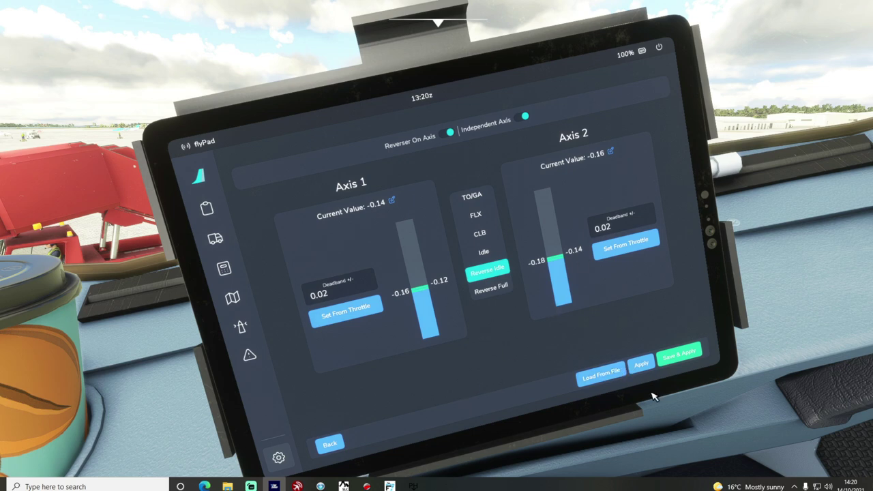
click(645, 366)
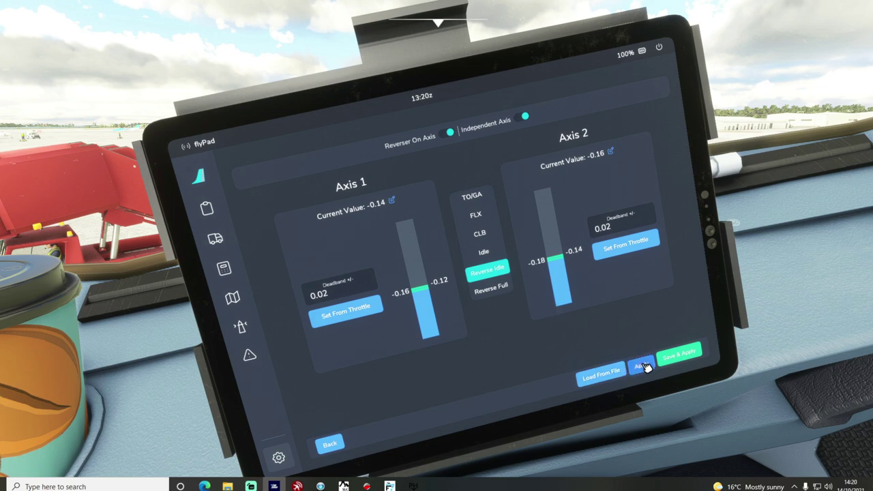
click(682, 354)
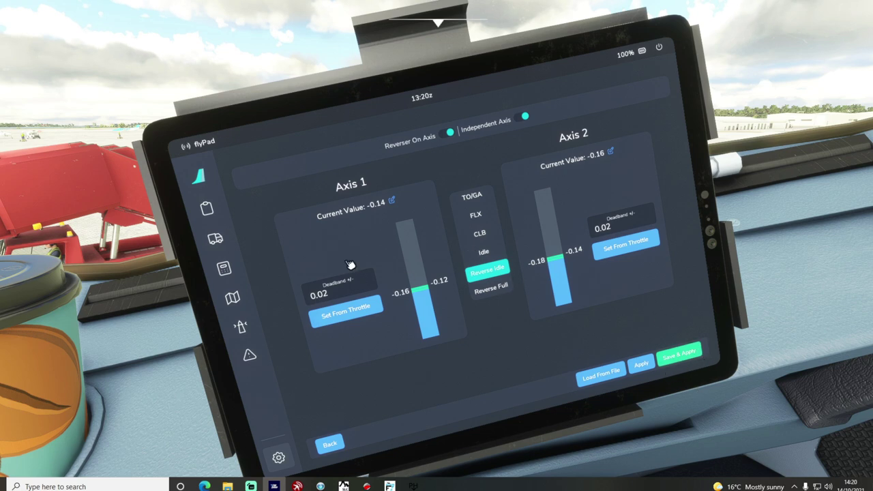
Step: Leave the flyPad view and look at the cockpit's main instrument panel from the pilot's seat
key(alt+2)
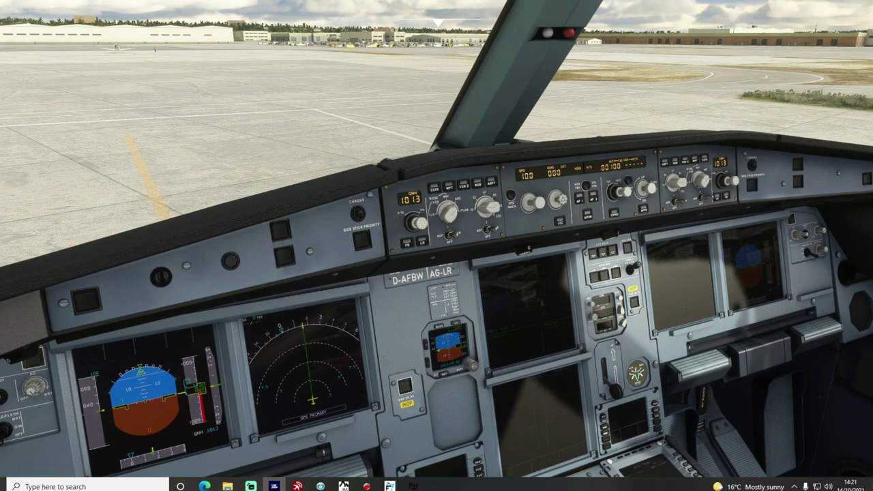
key(ctrl+space)
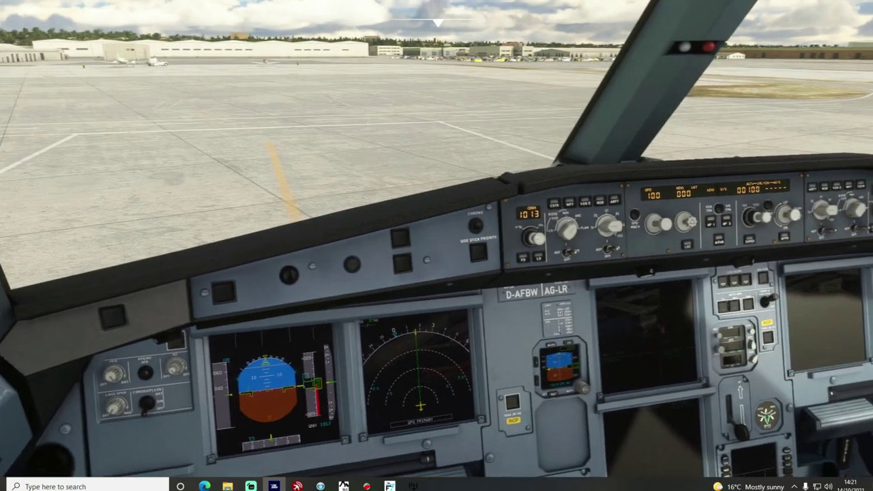